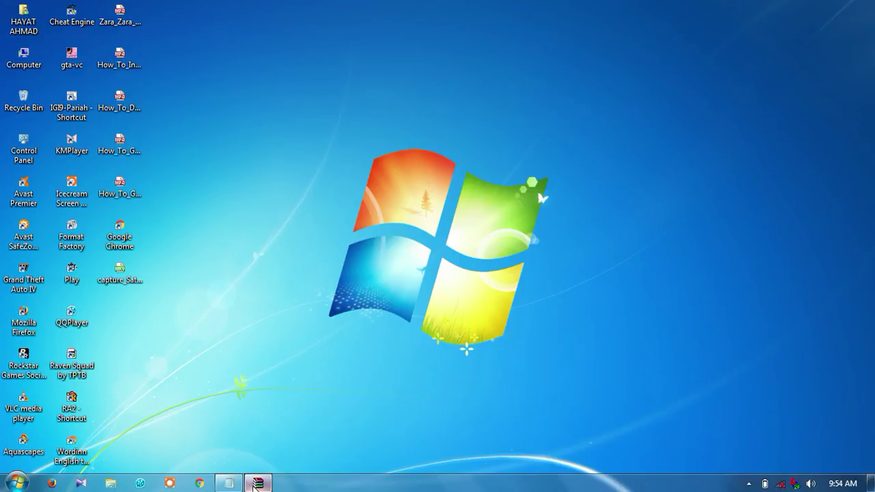
Restore WinRAR and launch CS6 Setup .exe directly from the archive listing
click(256, 483)
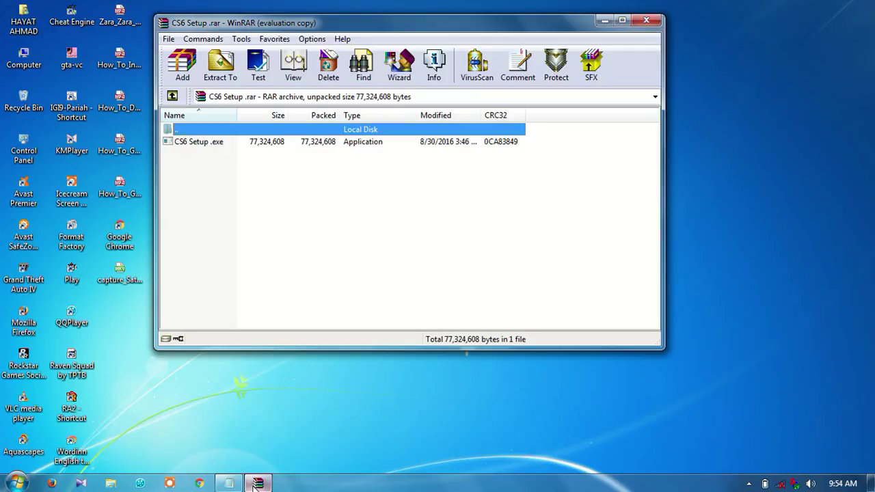
click(205, 143)
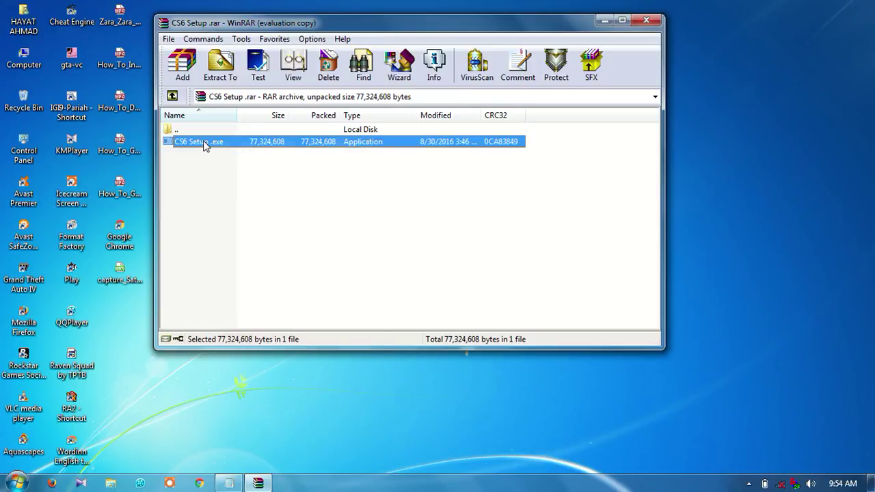
right_click(204, 146)
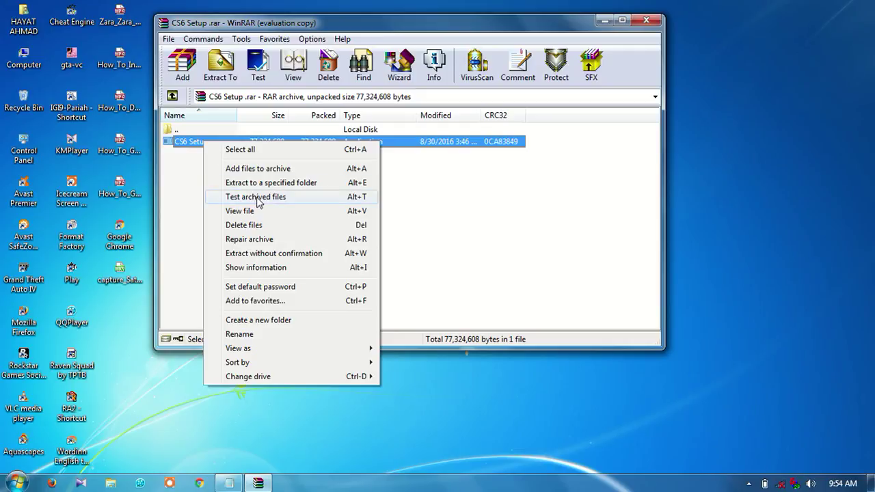
click(202, 146)
double_click(201, 145)
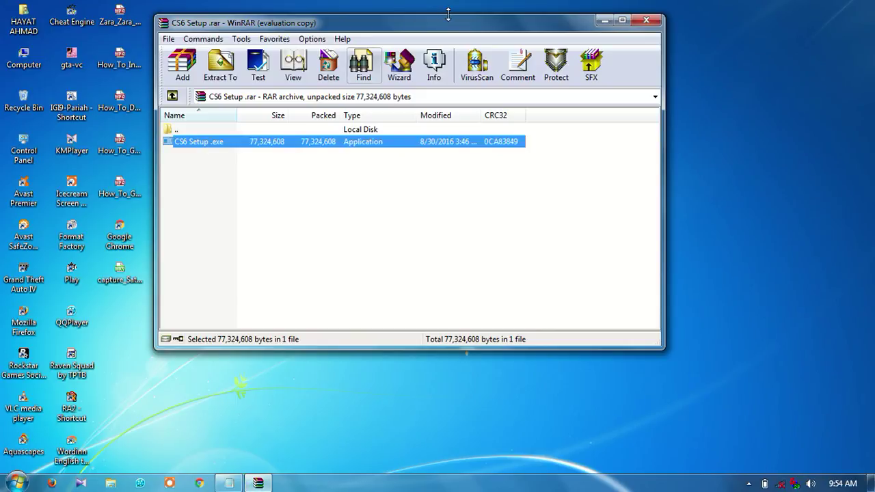
Close WinRAR and confirm English as the setup language
drag(450, 30, 454, 5)
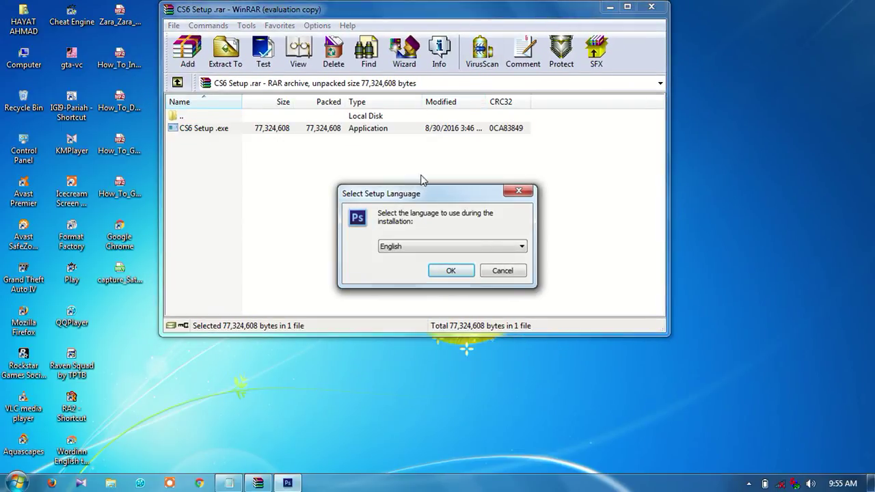
drag(408, 196, 414, 145)
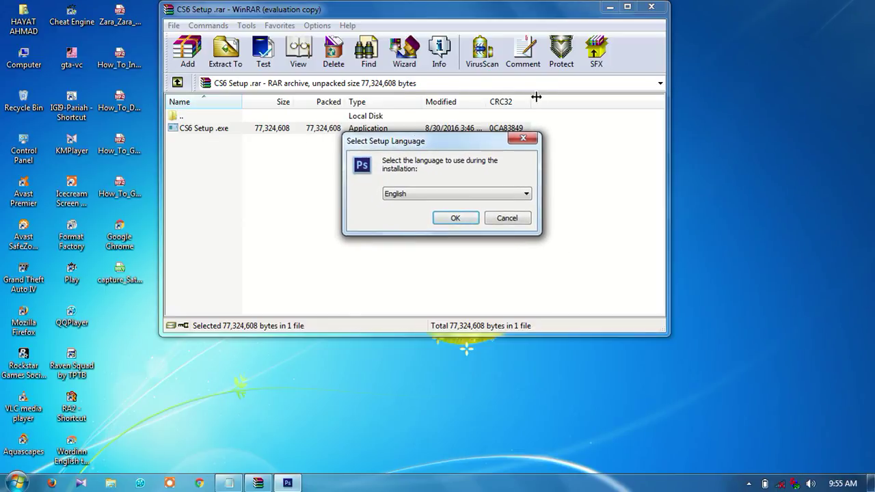
click(650, 10)
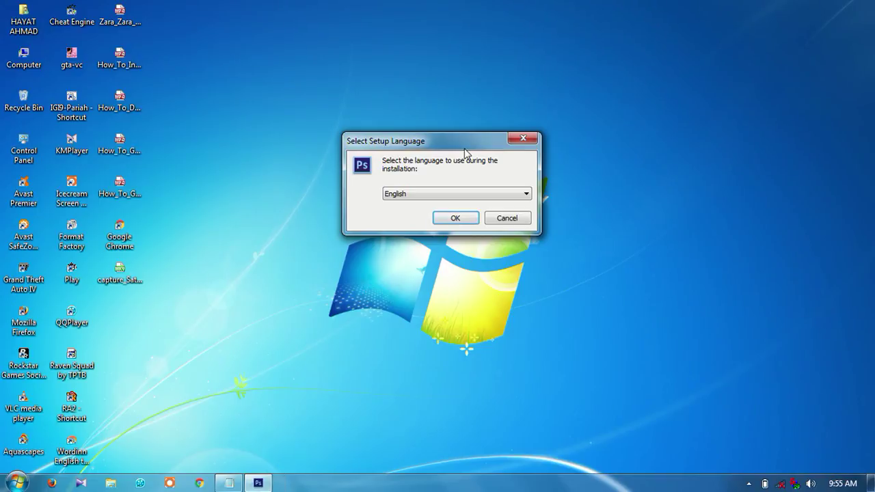
drag(464, 150, 453, 56)
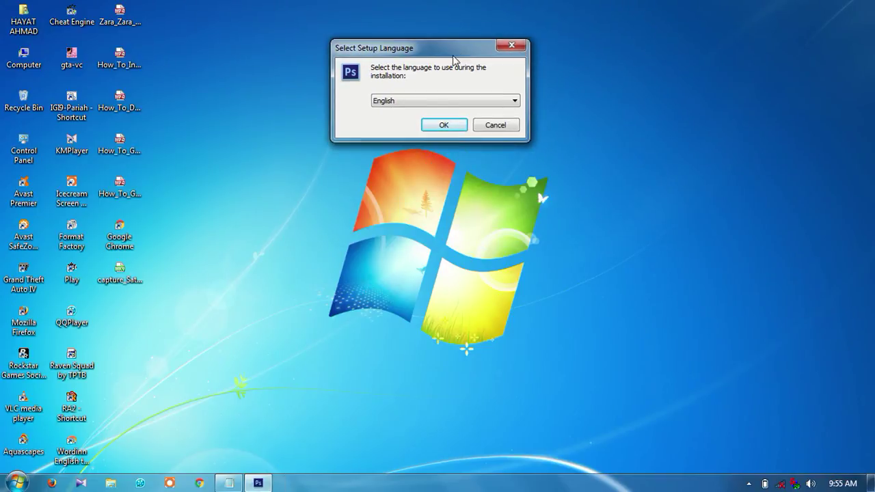
click(446, 126)
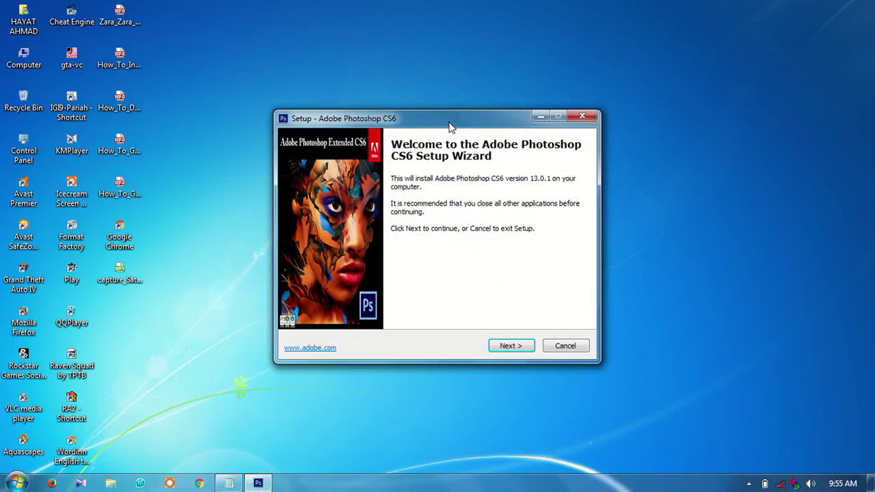
Pass the welcome page and accept the license agreement
drag(450, 126, 436, 57)
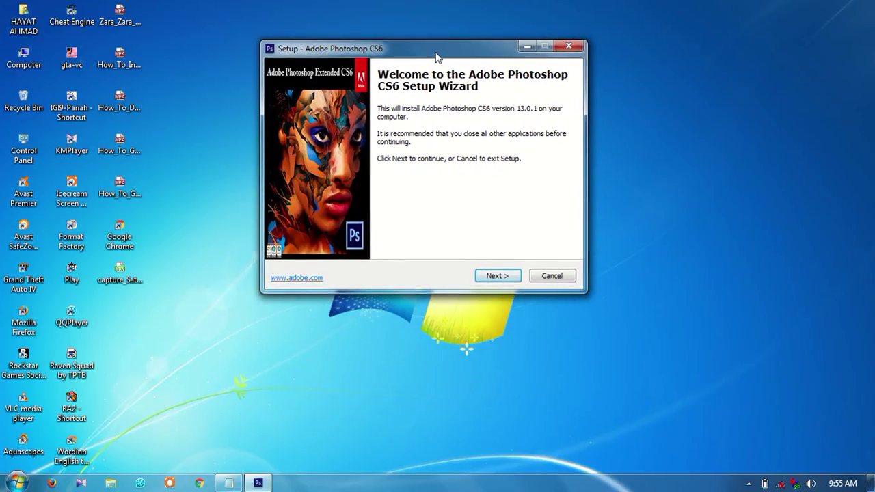
click(493, 274)
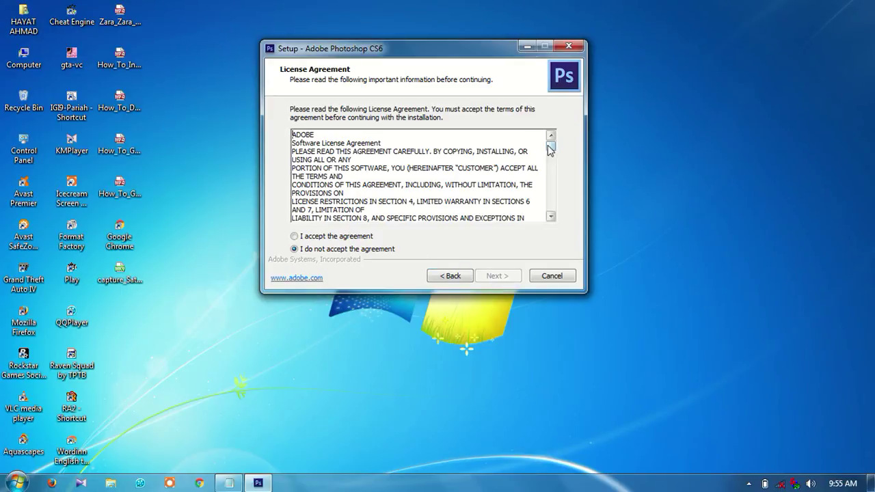
click(294, 236)
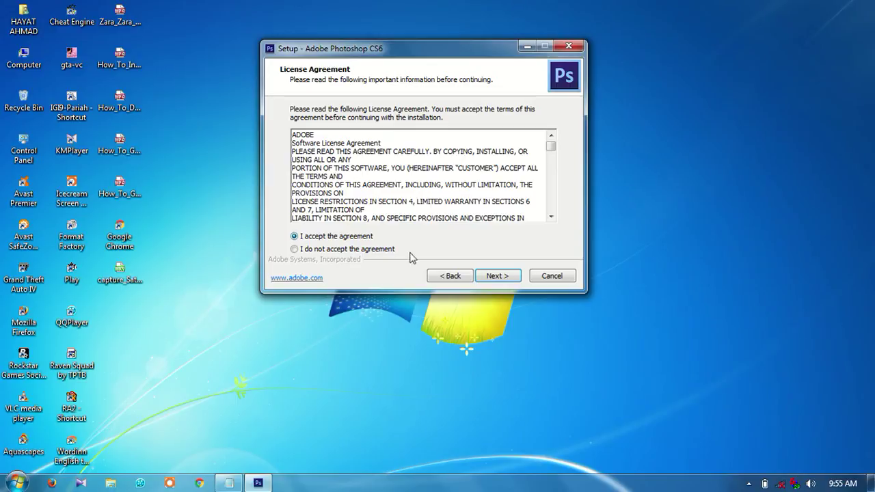
click(489, 276)
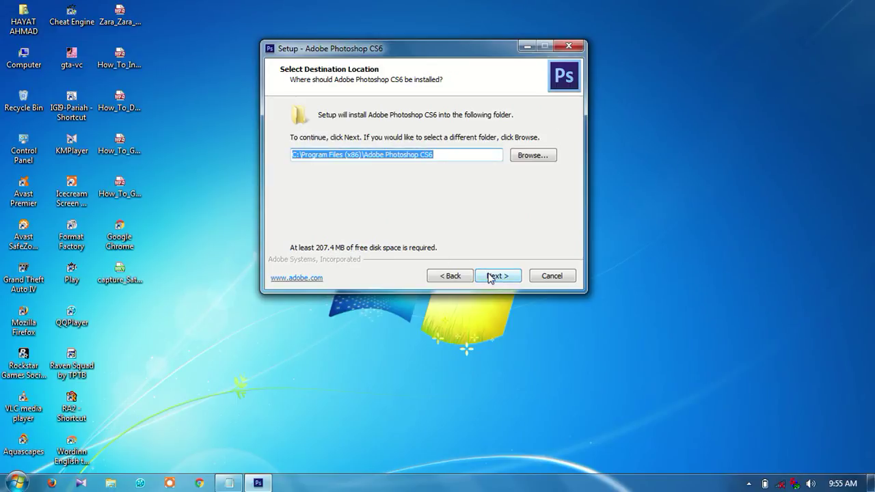
Keep the default Program Files (x86) install folder and continue
click(535, 156)
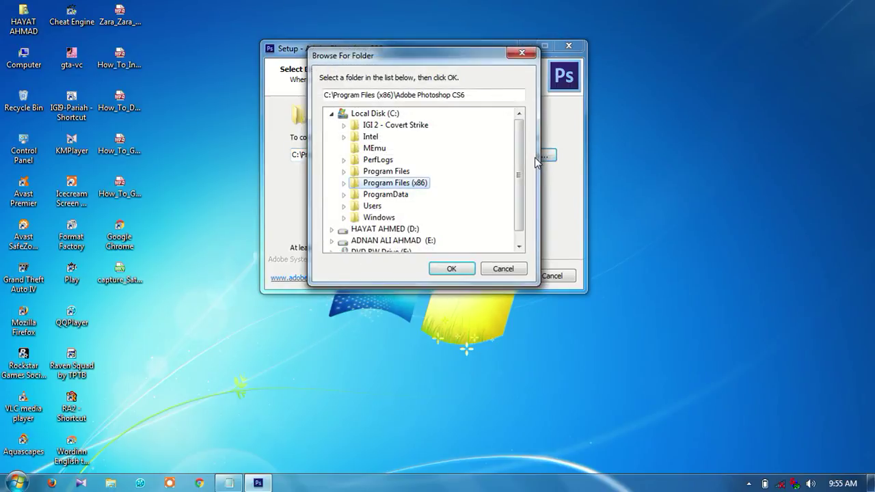
mouse_move(518, 166)
mouse_down()
mouse_move(523, 208)
mouse_move(519, 121)
mouse_move(521, 187)
mouse_up()
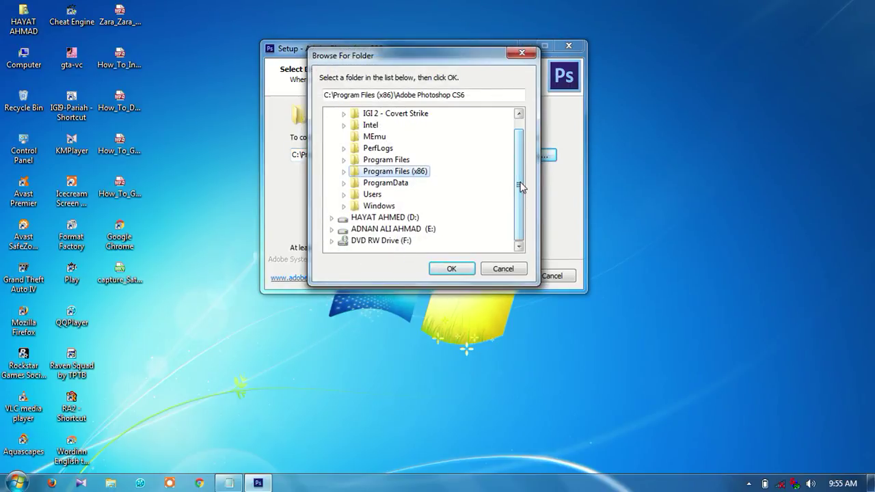
click(451, 270)
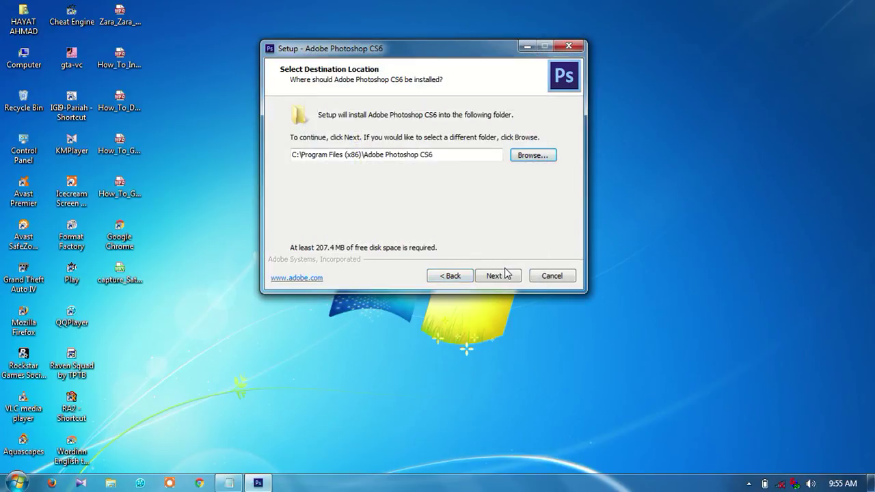
click(502, 280)
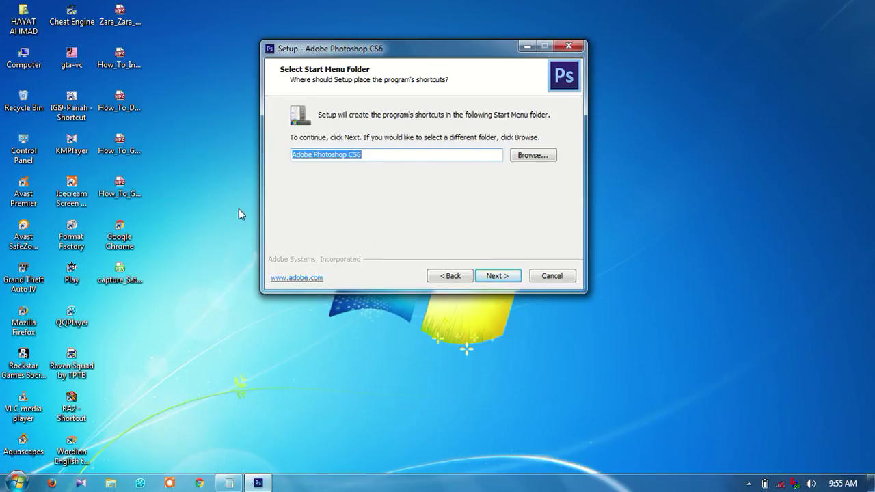
Keep the default Start Menu folder and enable 'Create a desktop icon'
click(16, 483)
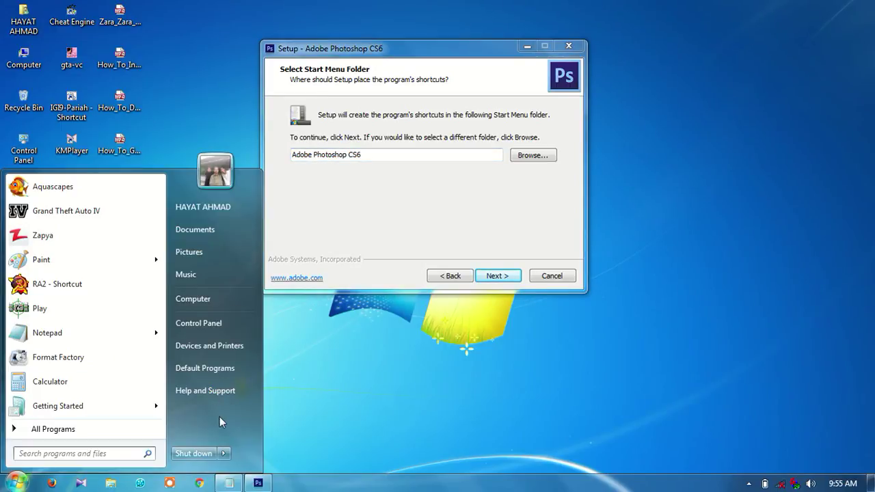
click(493, 277)
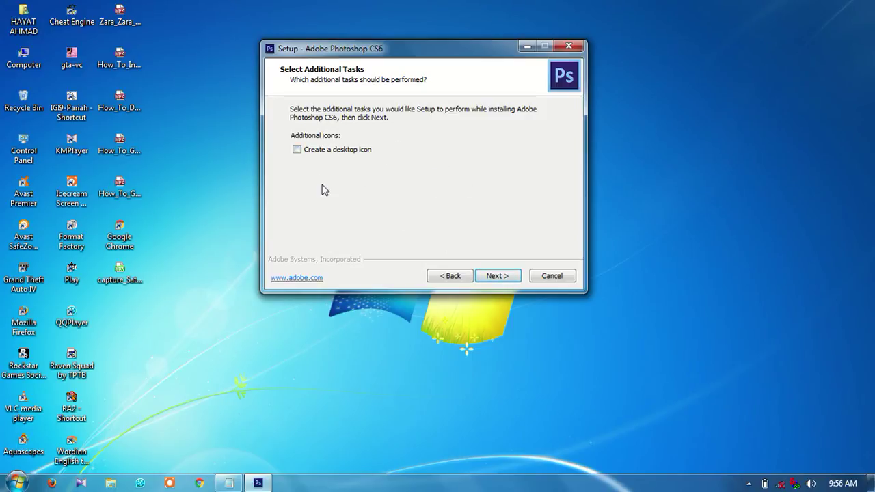
click(297, 151)
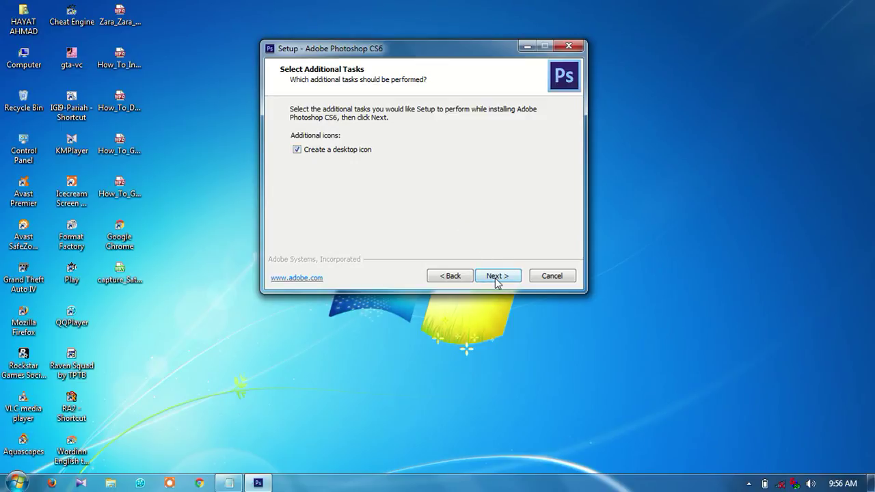
click(496, 281)
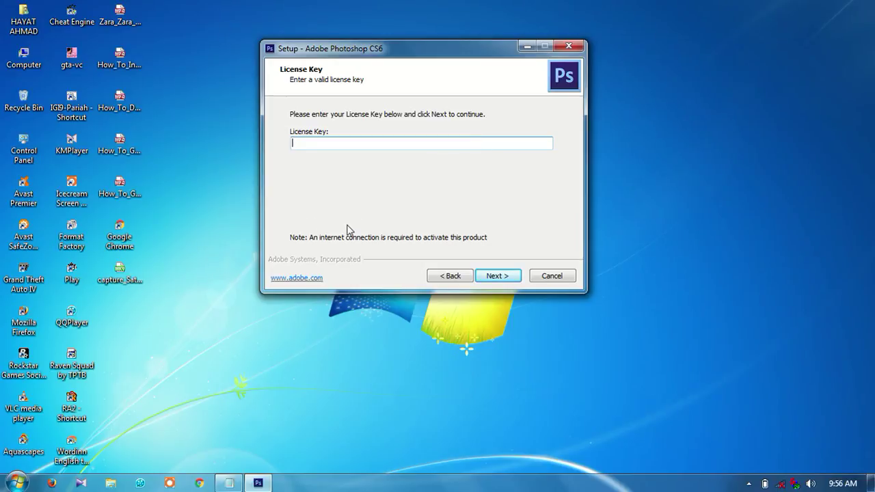
Select the whole CS6 license key line in Notepad
click(229, 483)
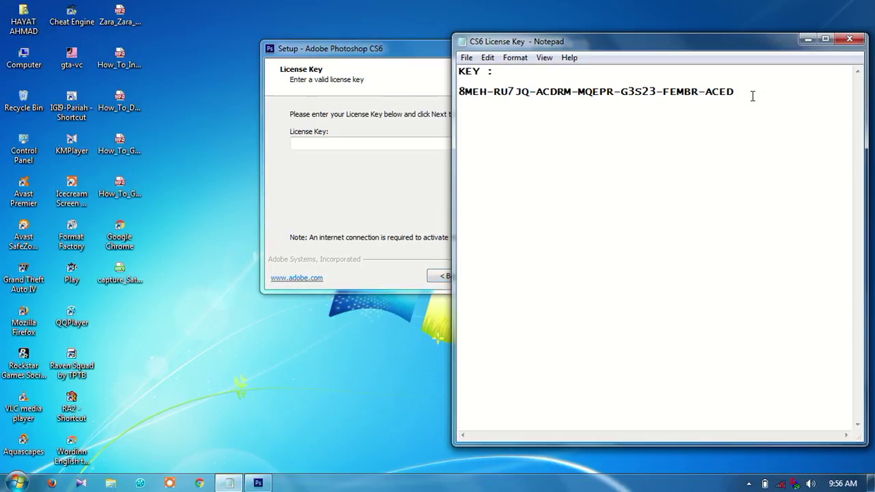
click(588, 106)
drag(736, 92, 504, 98)
click(503, 98)
drag(459, 91, 596, 101)
key(ctrl+c)
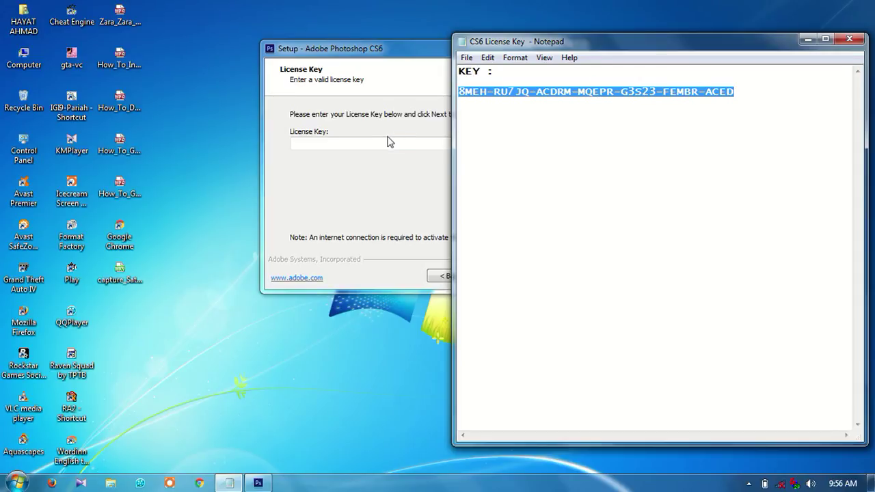
Paste the key into the setup's License Key field and continue to Ready to Install
click(393, 65)
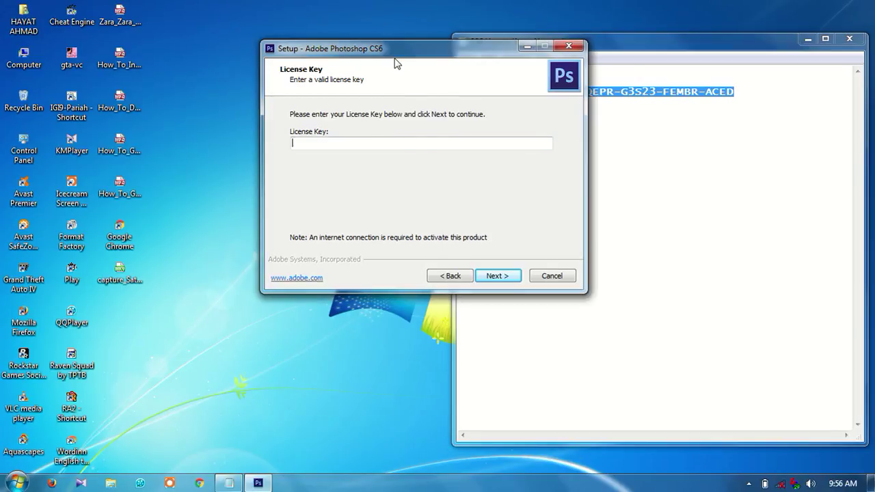
click(394, 142)
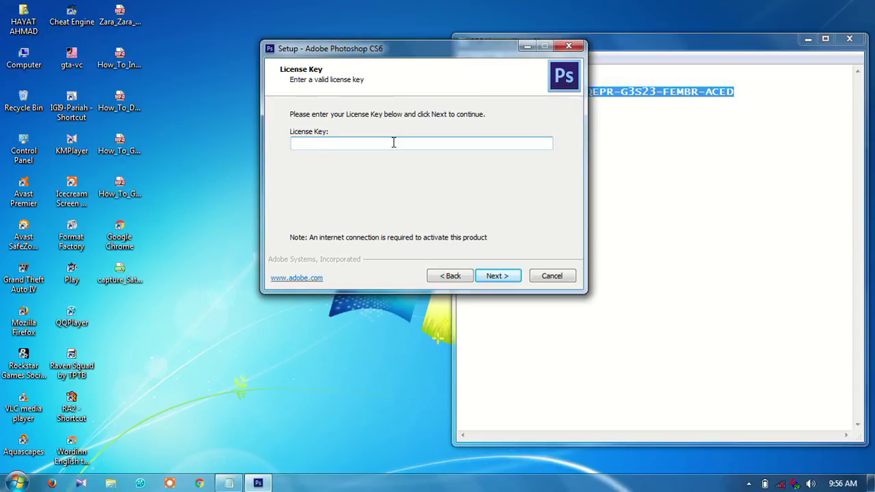
key(ctrl+v)
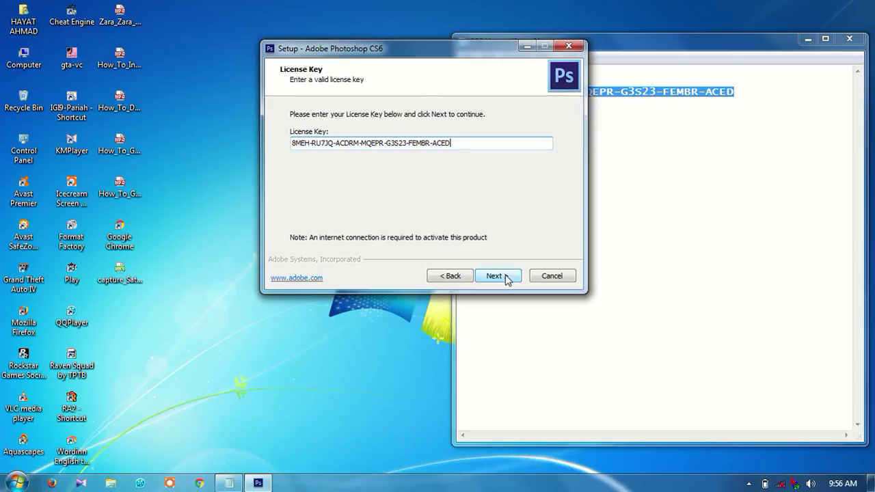
click(507, 281)
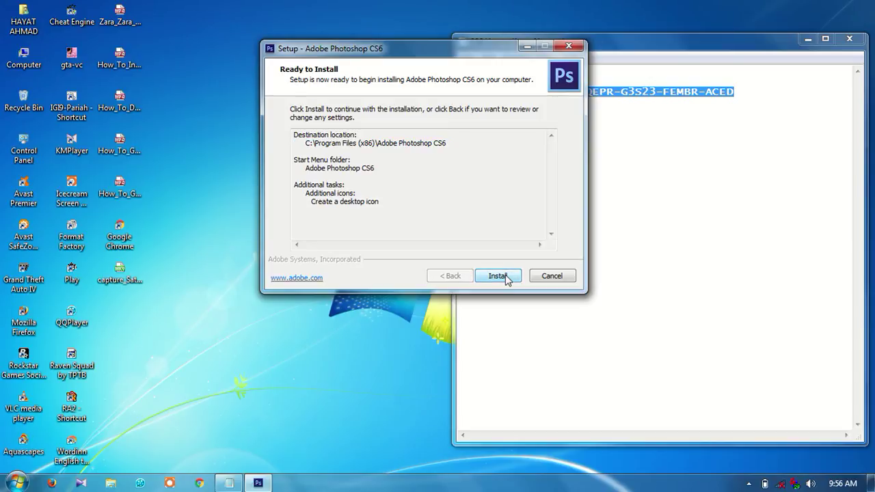
Start the install, close the Notepad key file, and let installation finish
click(505, 277)
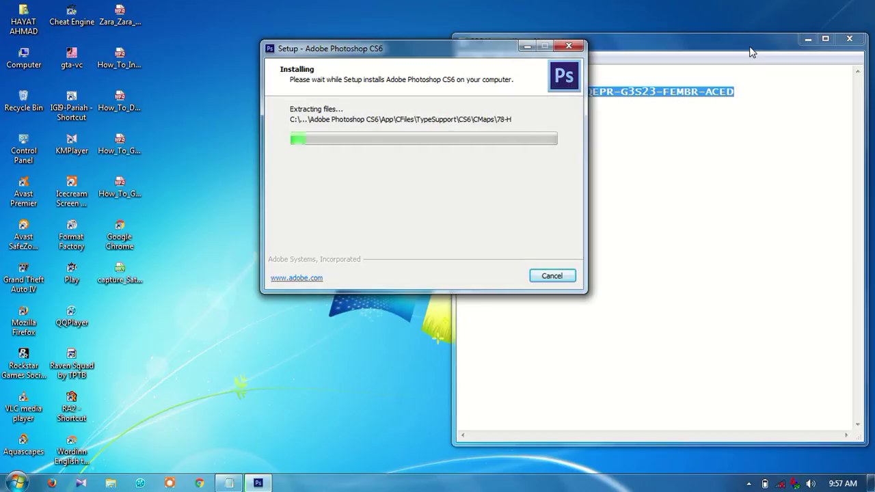
click(853, 41)
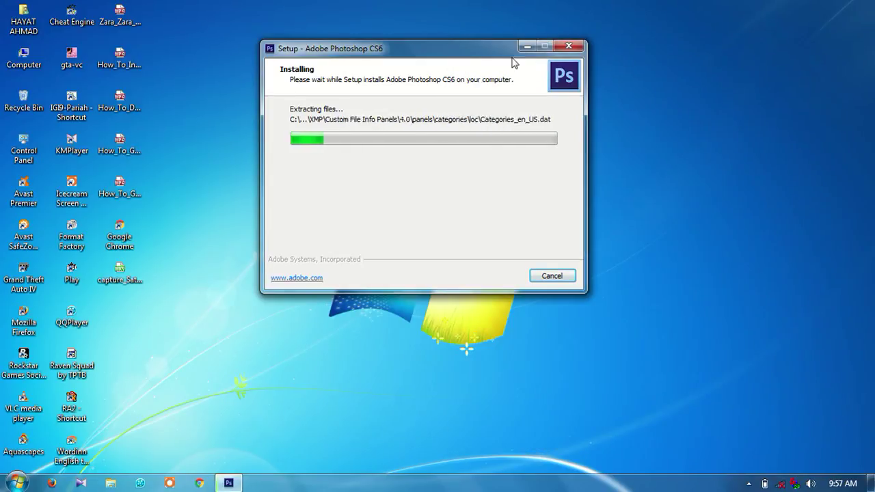
drag(452, 48, 511, 33)
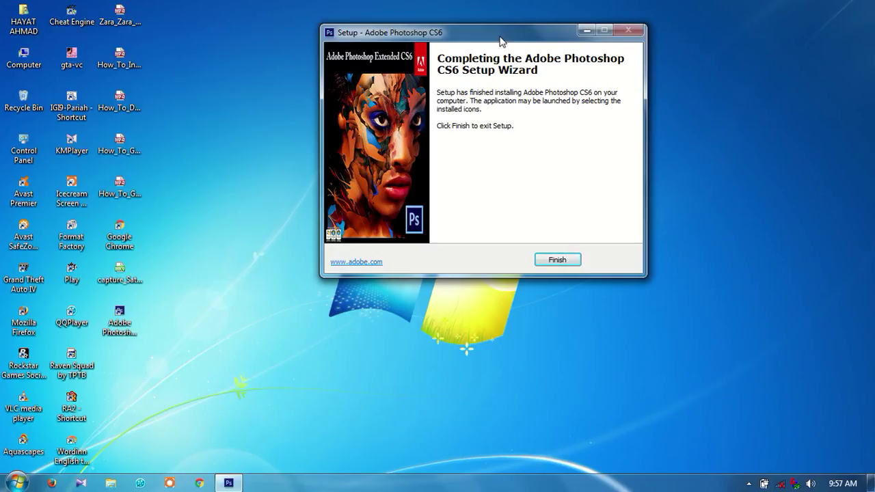
drag(498, 37, 481, 18)
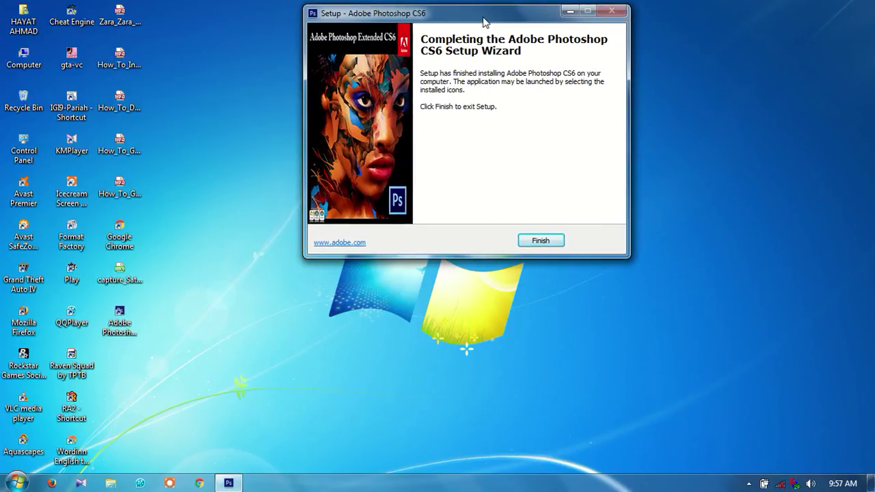
Finish the setup wizard and select the new Adobe Photoshop CS6 desktop shortcut
click(538, 245)
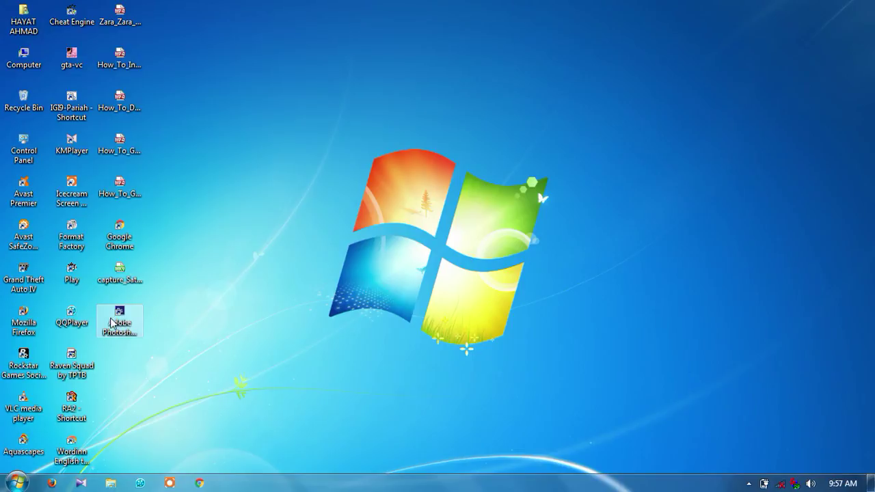
drag(153, 312, 102, 354)
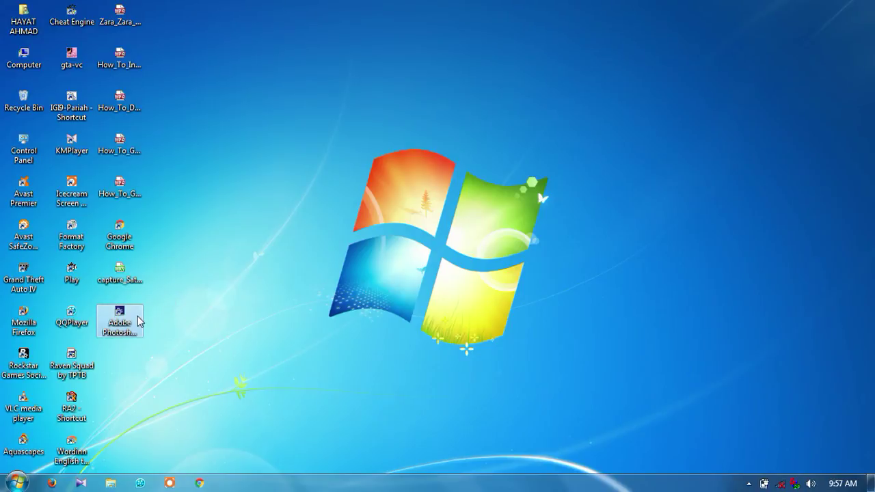
click(137, 320)
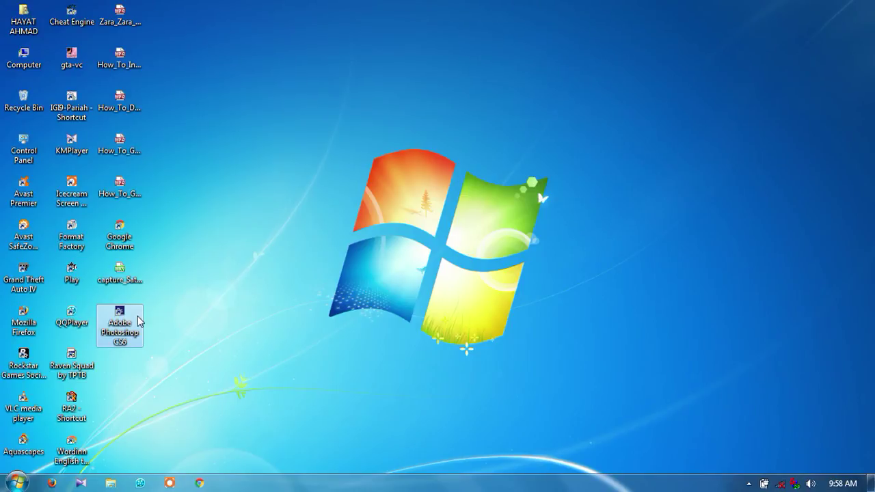
click(137, 321)
key(Up)
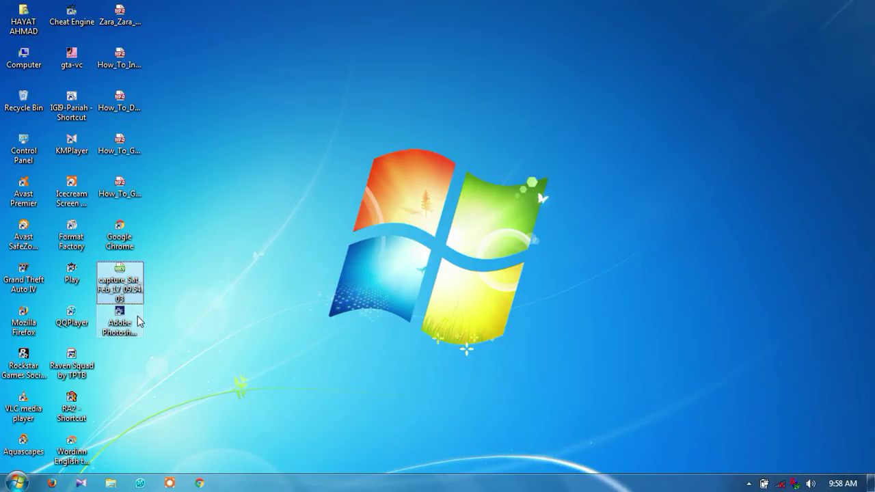
key(Down)
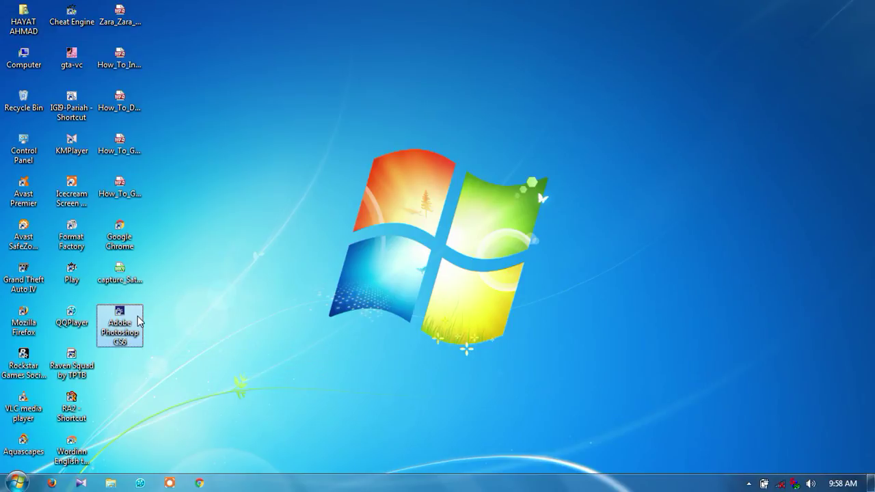
click(271, 308)
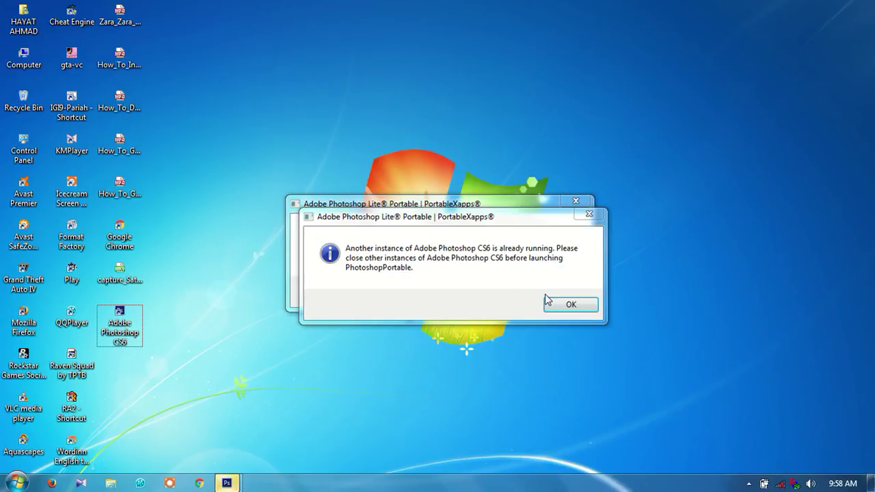
Dismiss both already-running warnings, relaunch Photoshop CS6, and accept the Portable notice
click(571, 305)
click(569, 293)
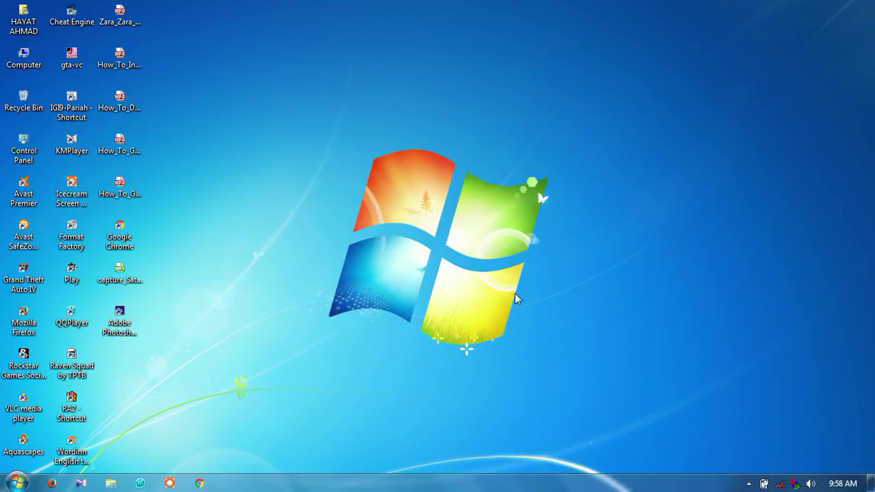
double_click(130, 322)
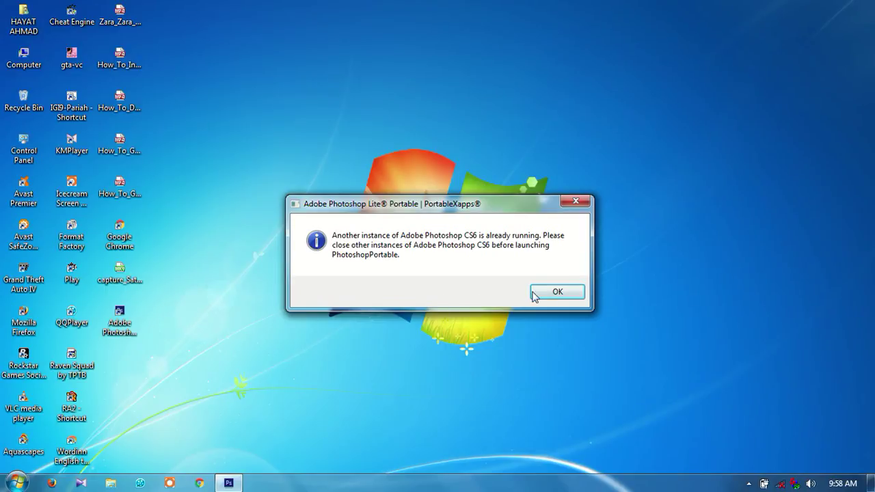
click(558, 292)
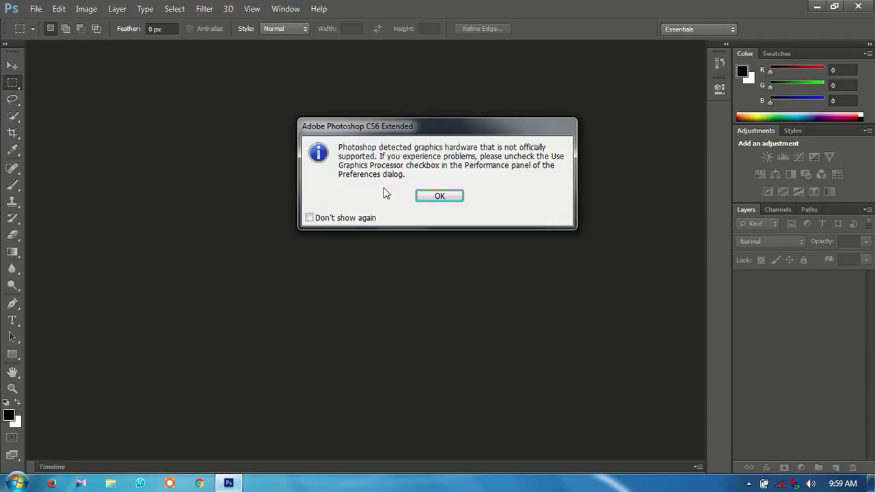
Click OK on the unsupported graphics hardware warning dialog
click(437, 197)
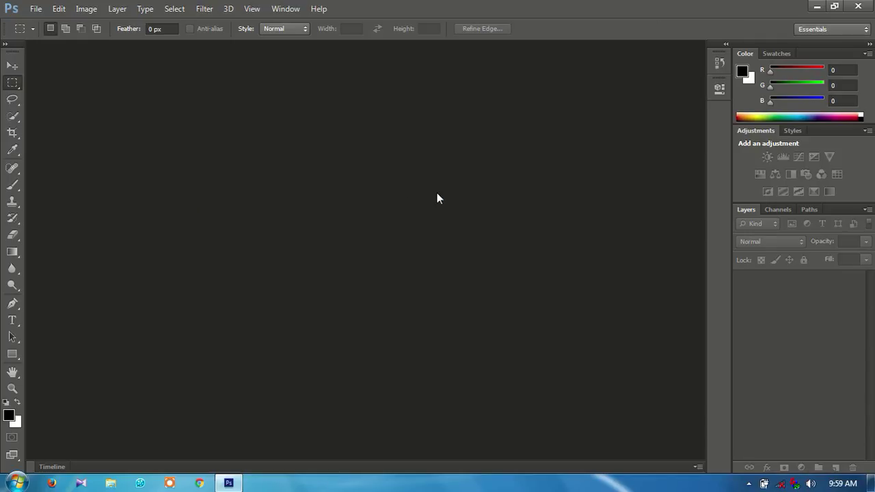